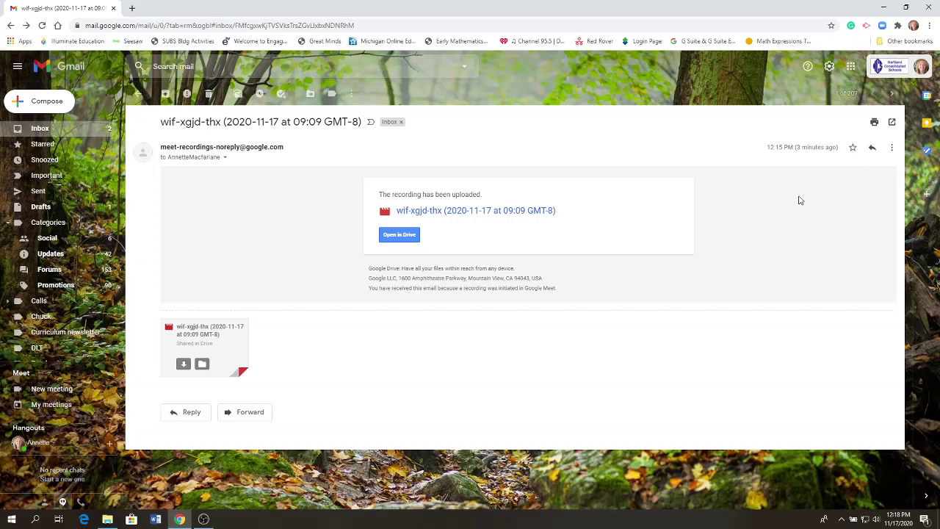
Open Google Meet, start and join a meeting with the nickname "re", and dismiss the prompt for adding others
left_click(850, 67)
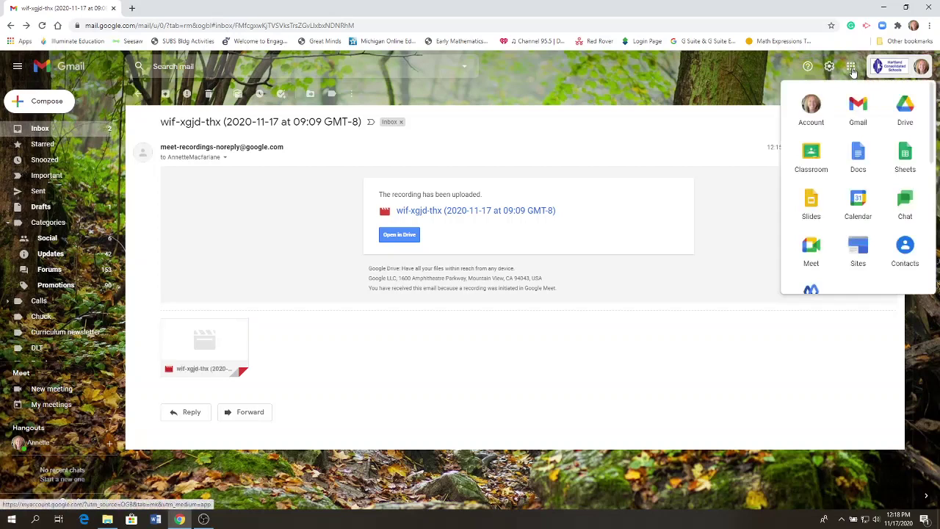
left_click(812, 247)
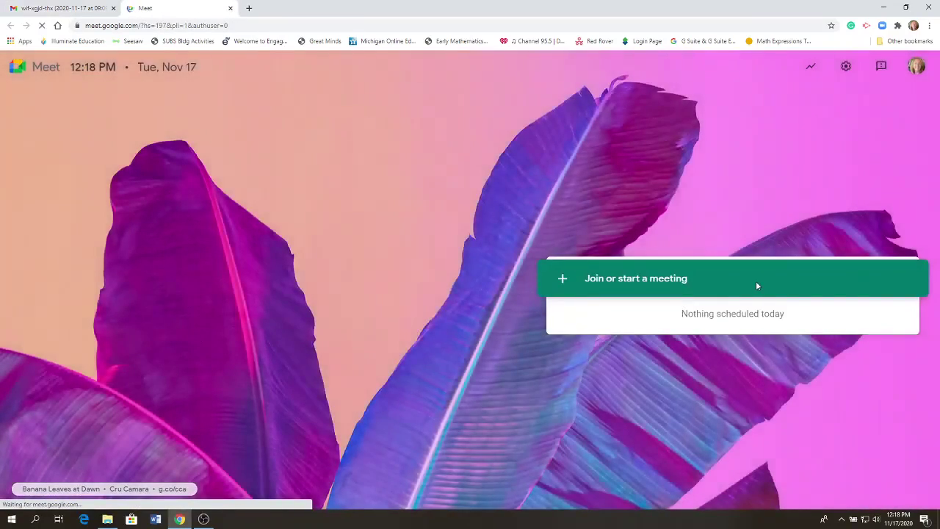
left_click(745, 285)
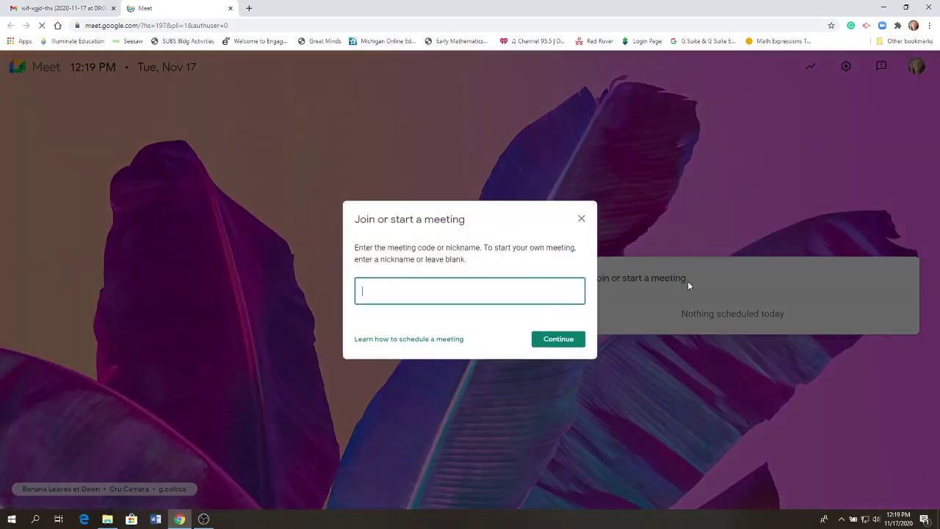
left_click(574, 337)
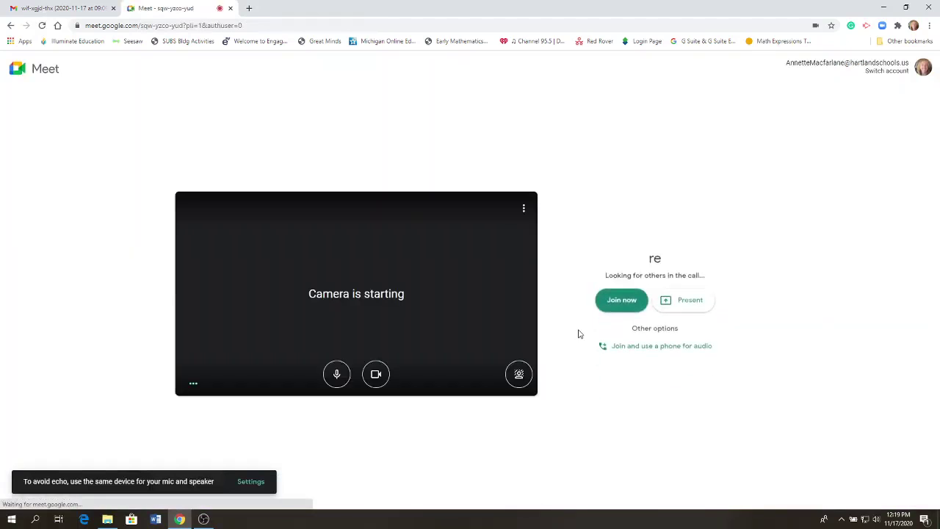
left_click(614, 291)
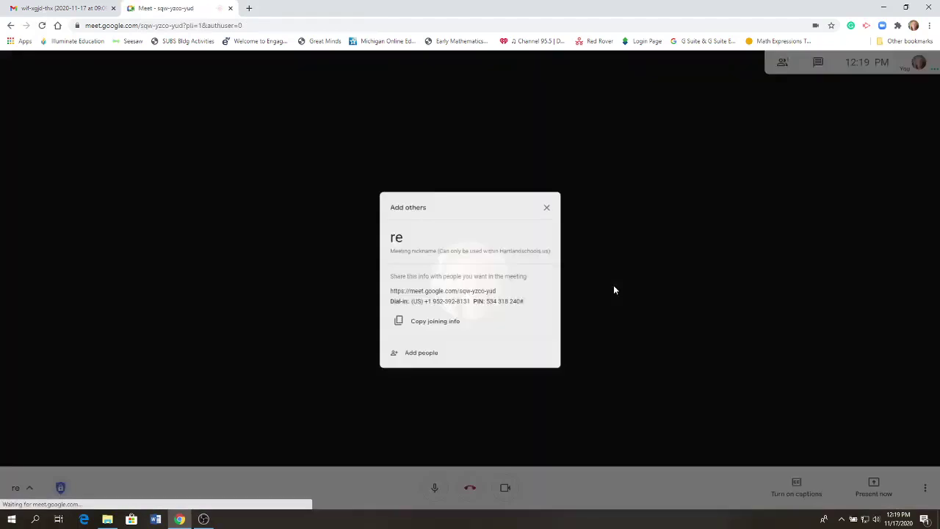
left_click(556, 198)
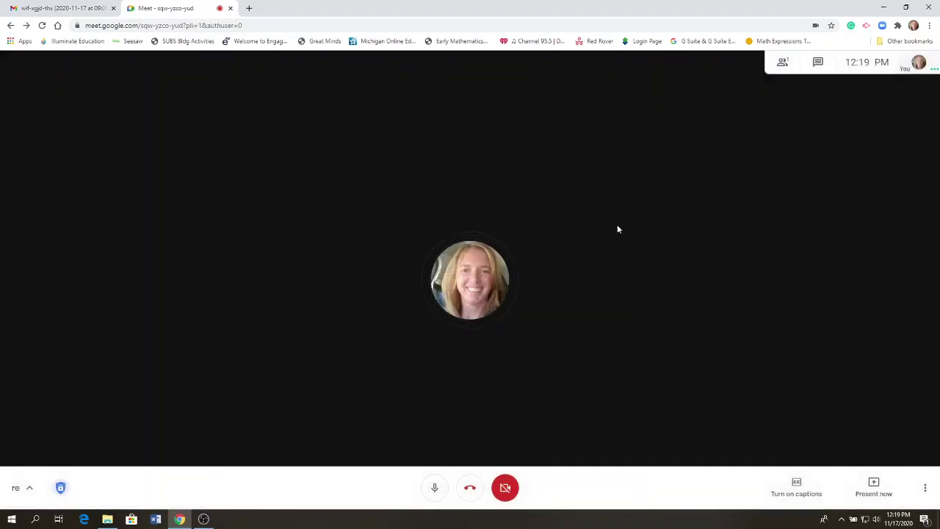
Start recording the meeting and accept the participant consent notice
left_click(924, 492)
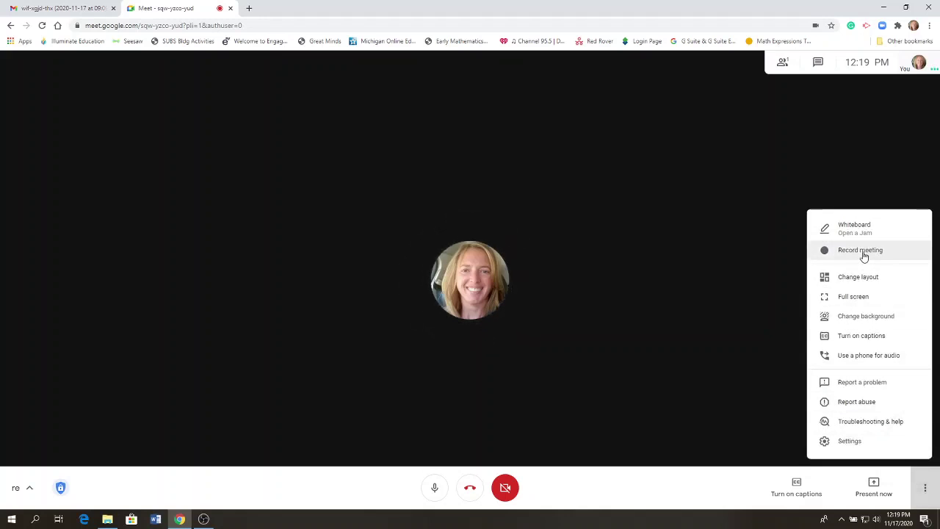
left_click(862, 252)
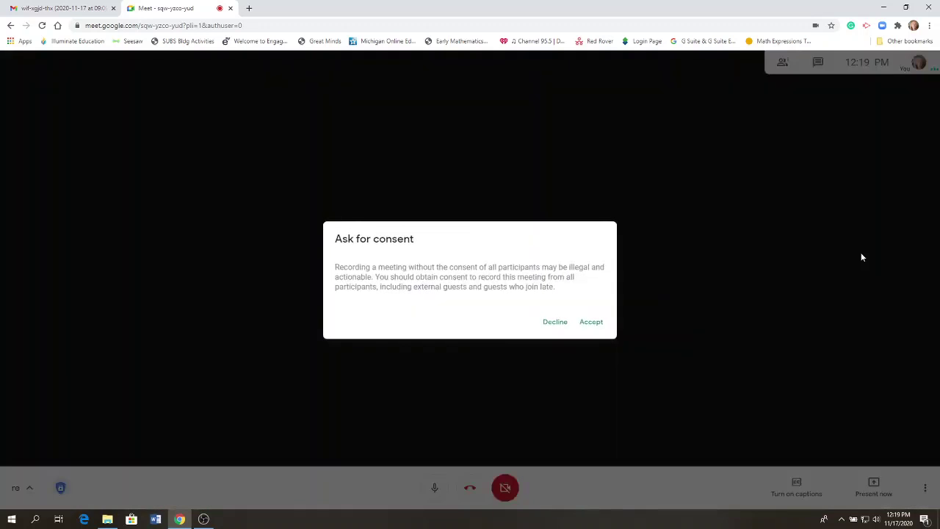
left_click(587, 322)
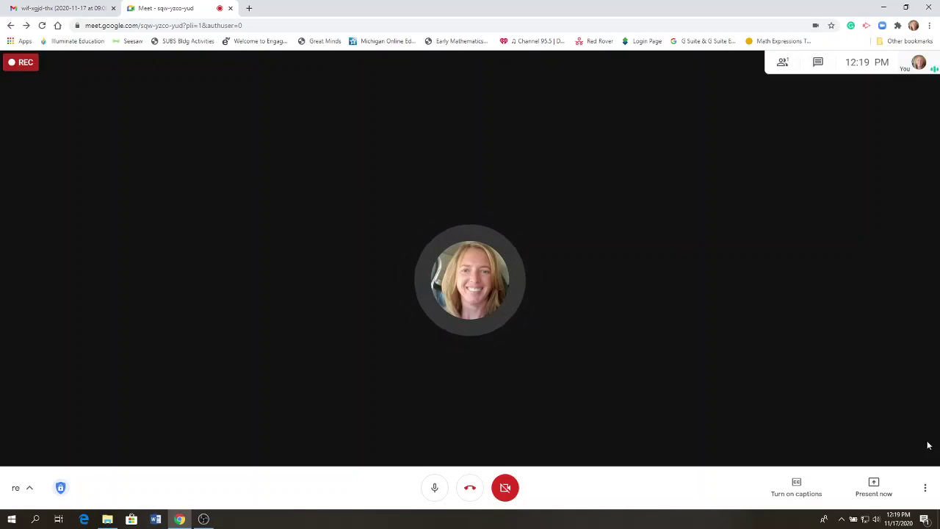
Stop recording the meeting and show the options for presenting a screen, window or tab
left_click(925, 487)
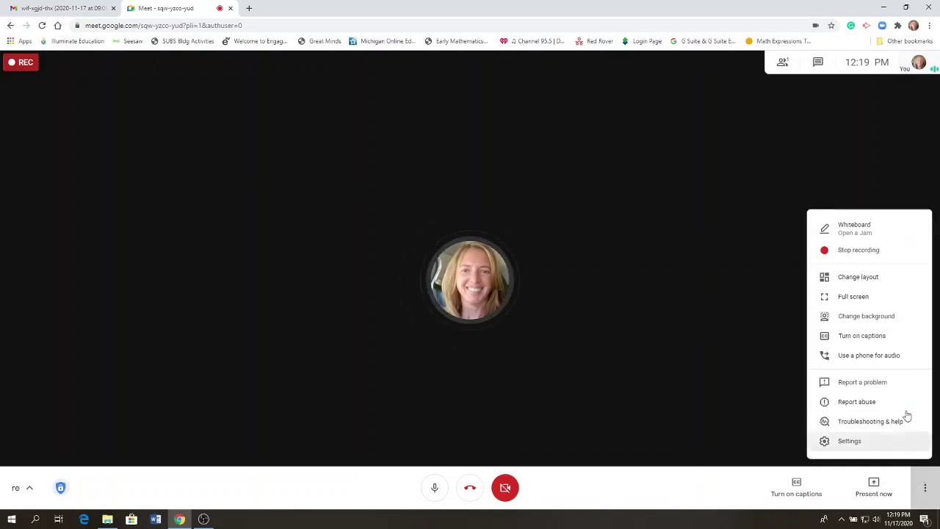
left_click(867, 254)
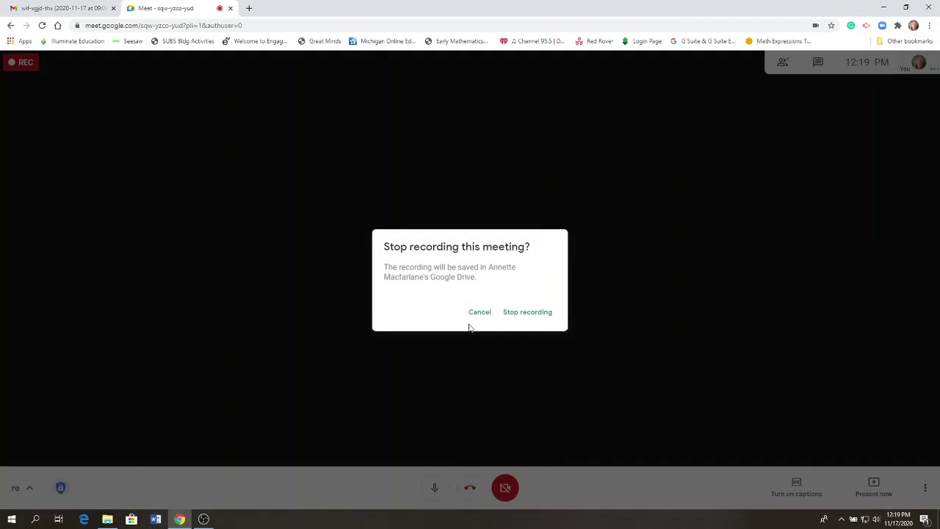
left_click(530, 314)
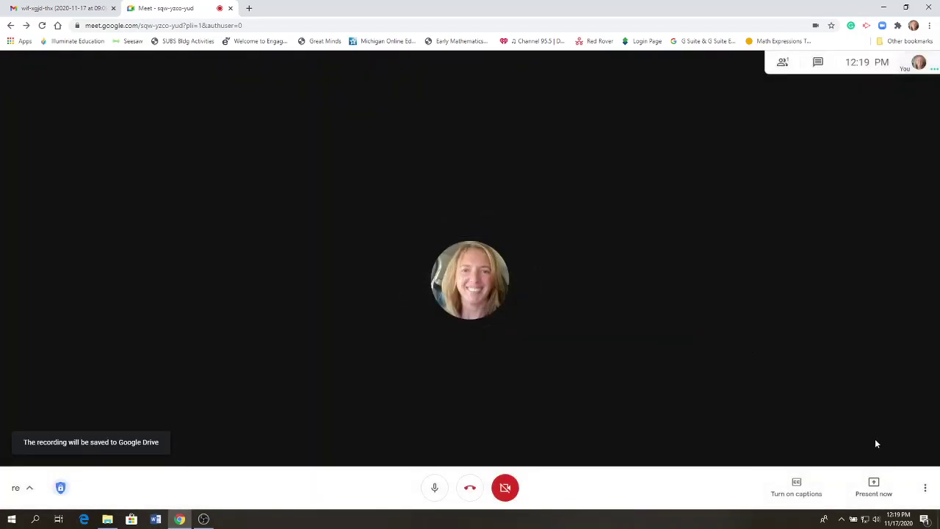
left_click(886, 493)
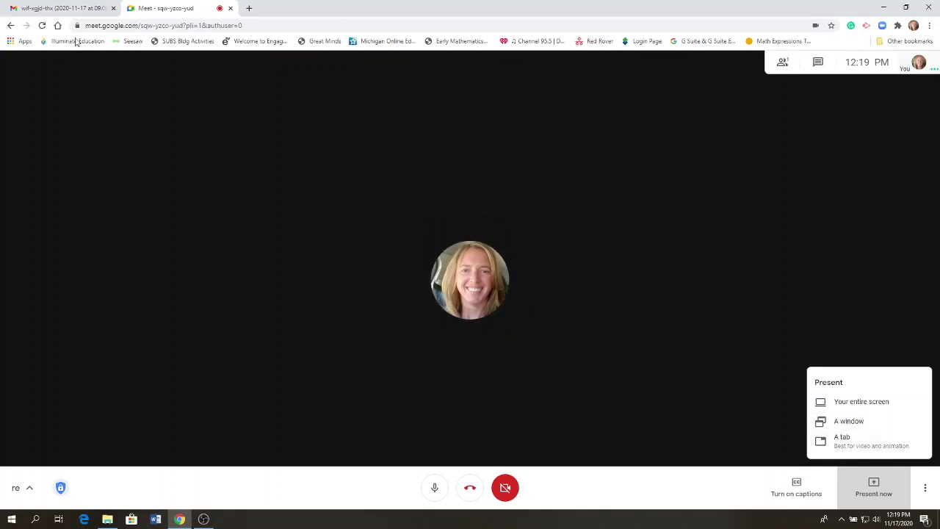
Switch to Gmail, download the wif-xgjd-thx recording from the open message, and open the downloaded MP4
left_click(29, 7)
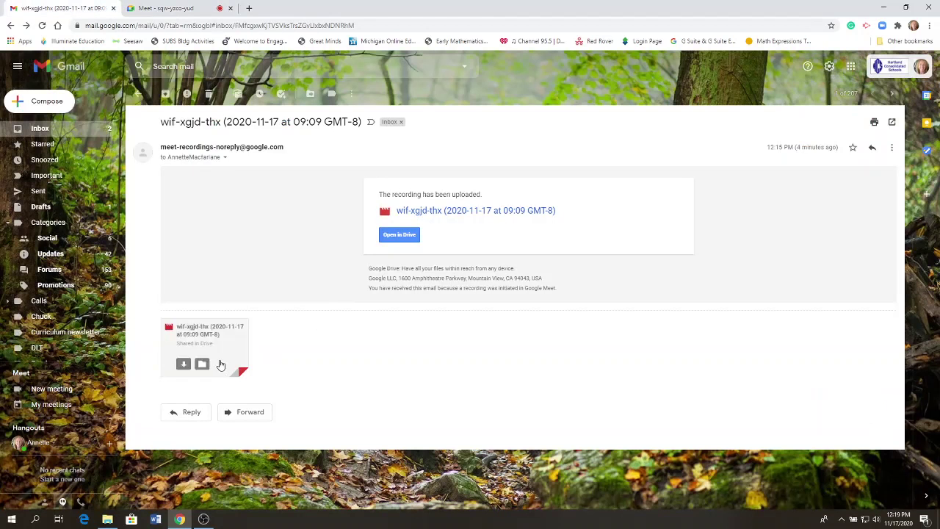
left_click(183, 364)
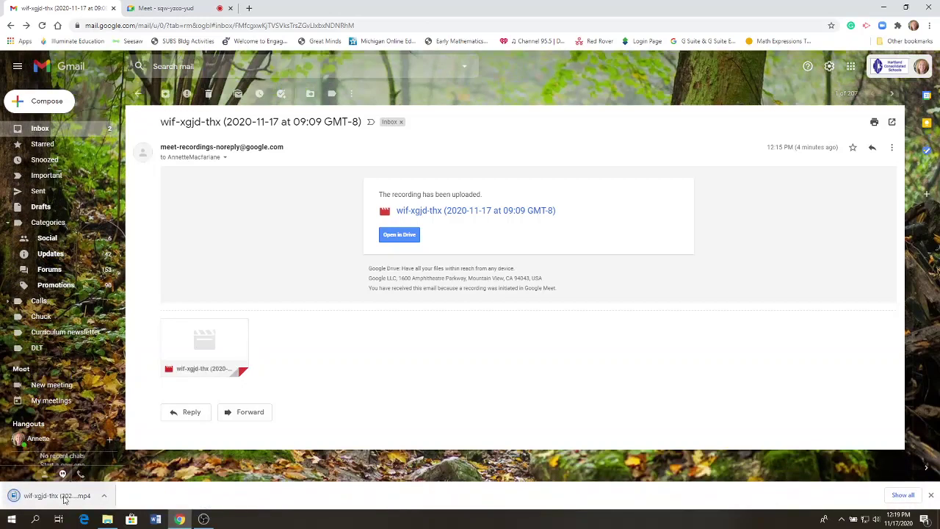
left_click(59, 495)
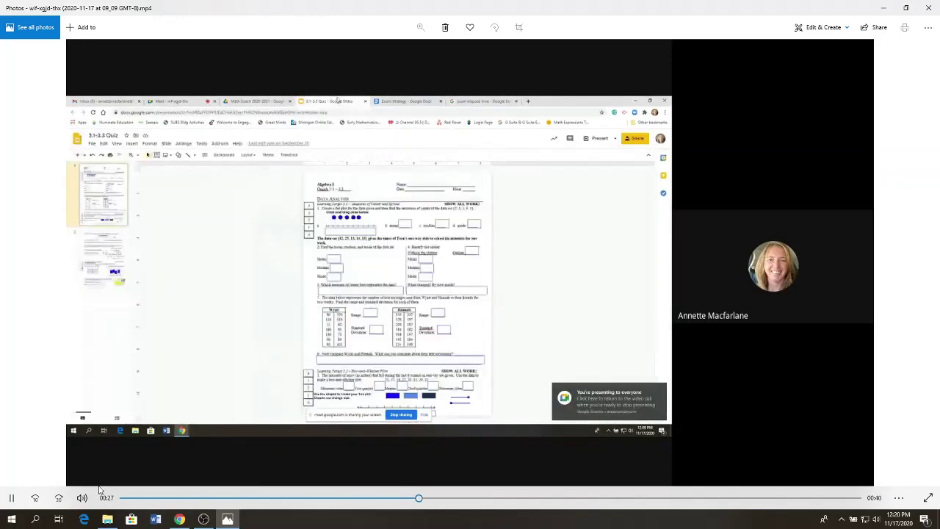
Review the recording, scrubbing between about 0:23 and 0:26 and again near the end to find where to cut
left_click(11, 498)
left_click_drag(429, 500, 376, 504)
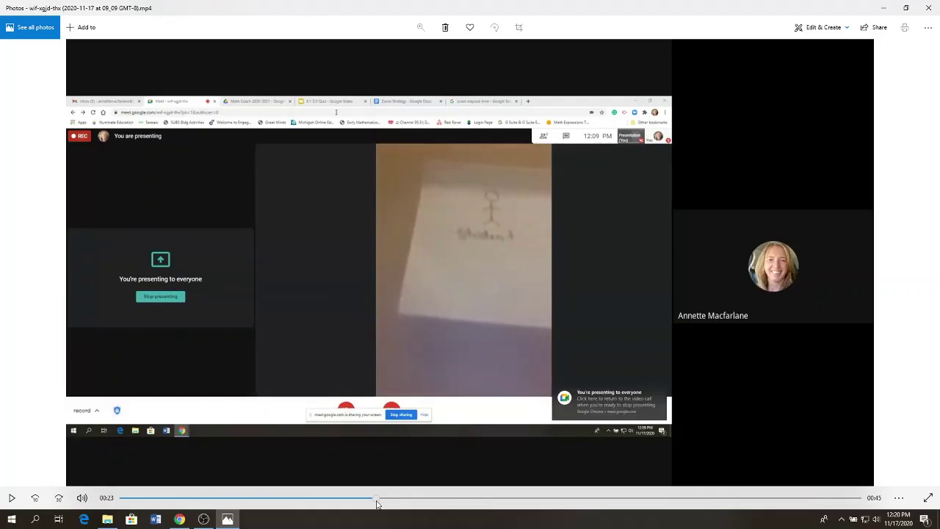
left_click_drag(377, 504, 393, 502)
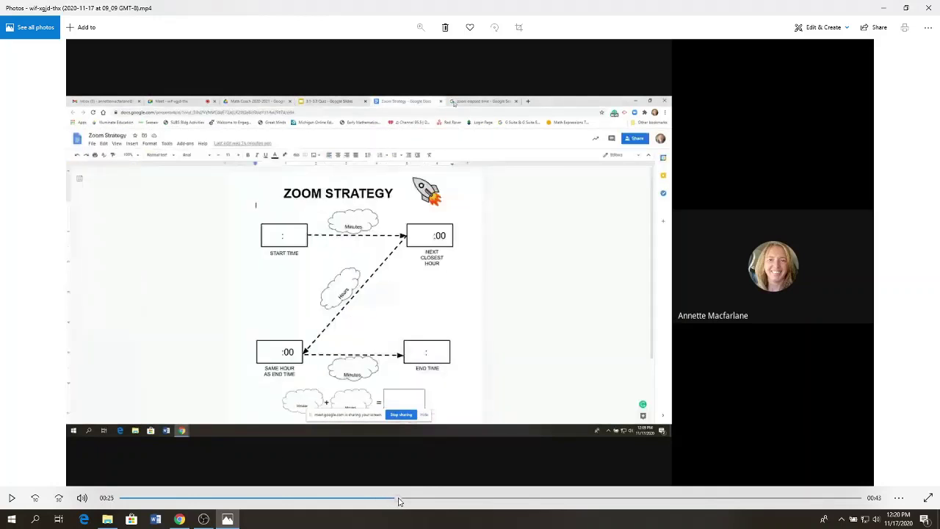
left_click_drag(399, 502, 410, 501)
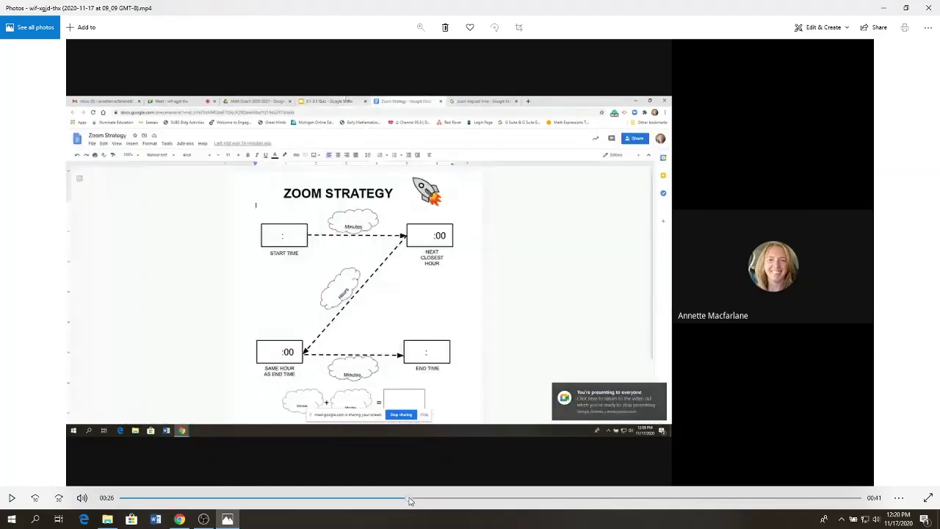
left_click(12, 498)
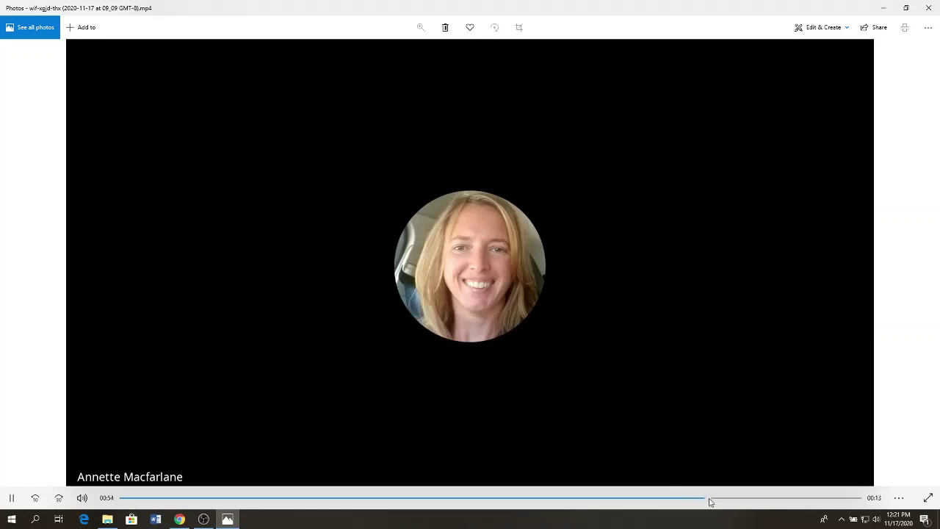
left_click(739, 498)
left_click(733, 497)
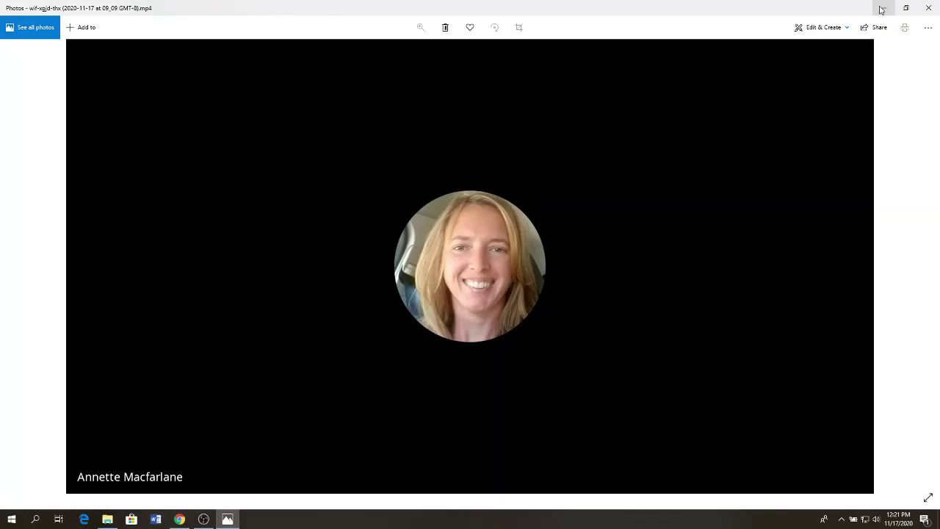
Minimize the open windows and reopen the wif-xgjd-thx recording from the computer's Downloads folder
left_click(881, 9)
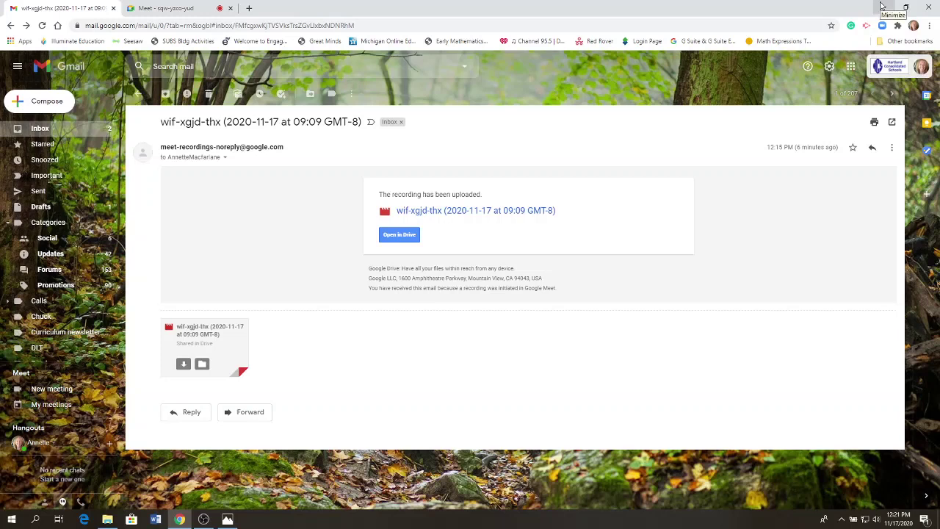
left_click(881, 7)
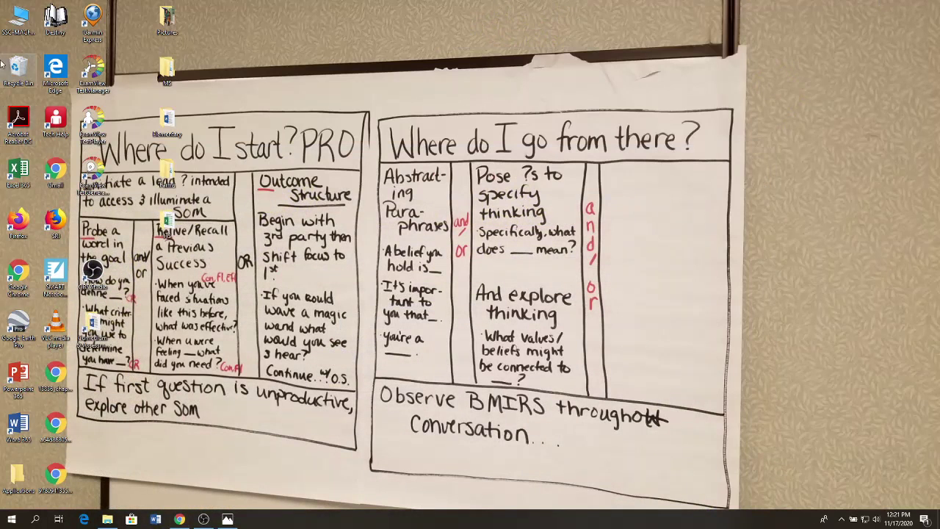
double_click(11, 16)
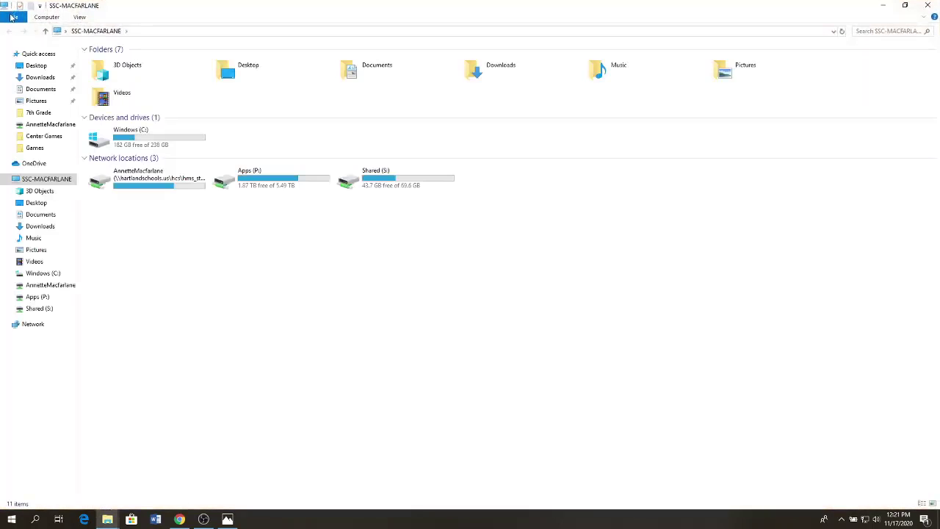
left_click(29, 78)
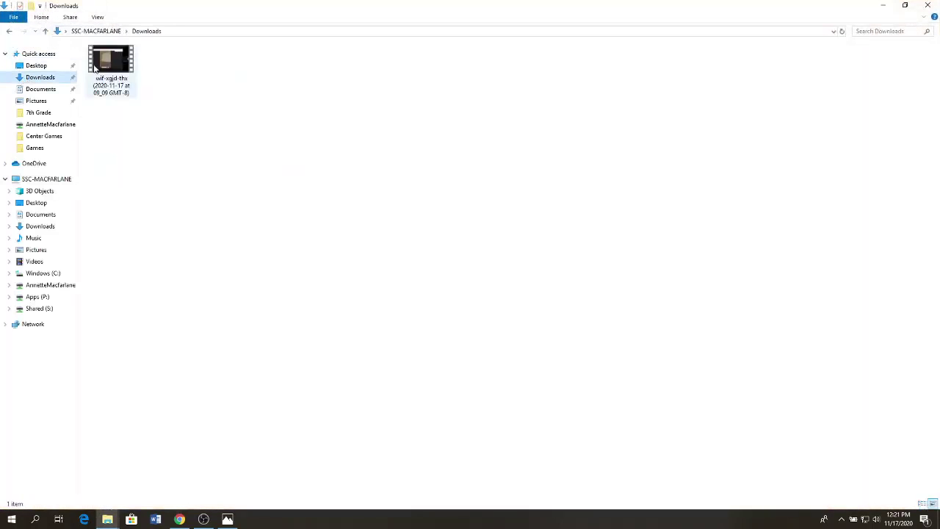
double_click(119, 71)
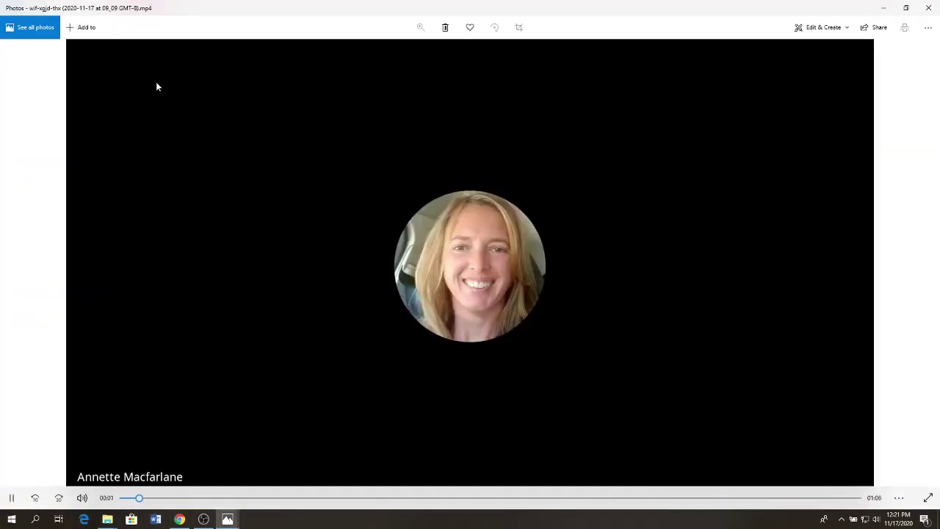
Trim the video's start to about 0:24 and save it in Videos as the MP4 "wif-xgjd-thx (2020-11-17 at 09_09 GMT-8)_Trim"
left_click(844, 30)
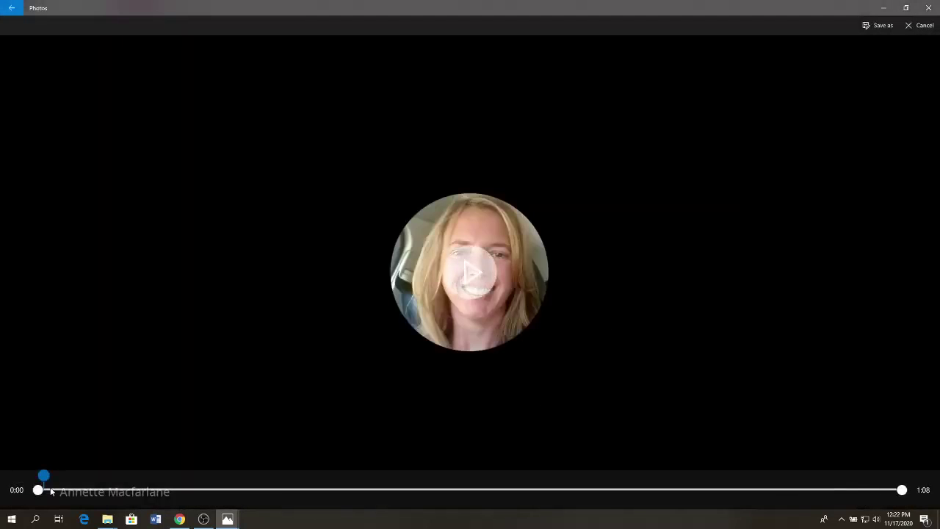
left_click_drag(40, 481, 351, 476)
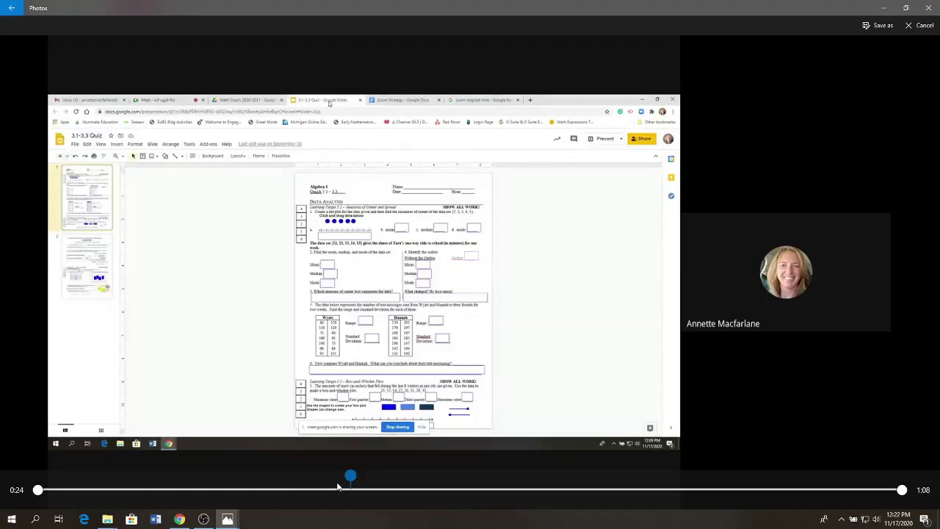
left_click_drag(37, 489, 353, 490)
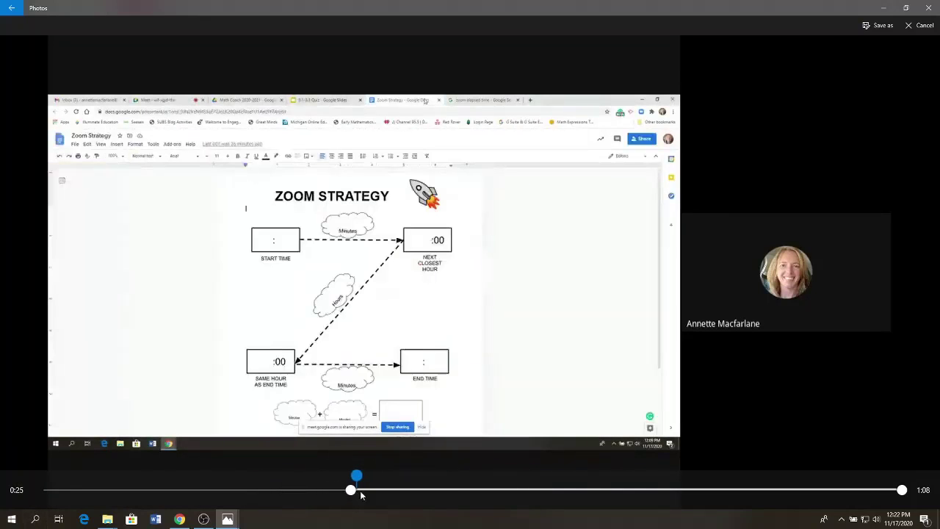
left_click(882, 26)
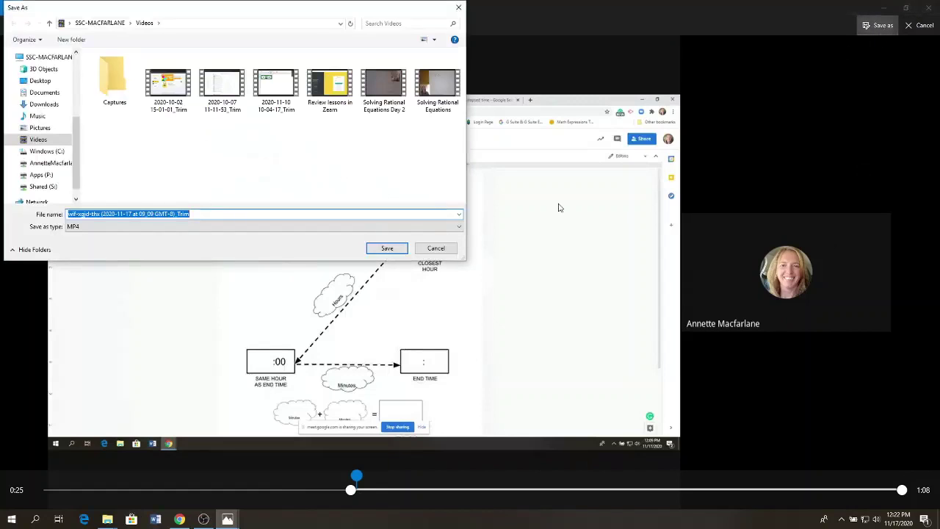
left_click(387, 247)
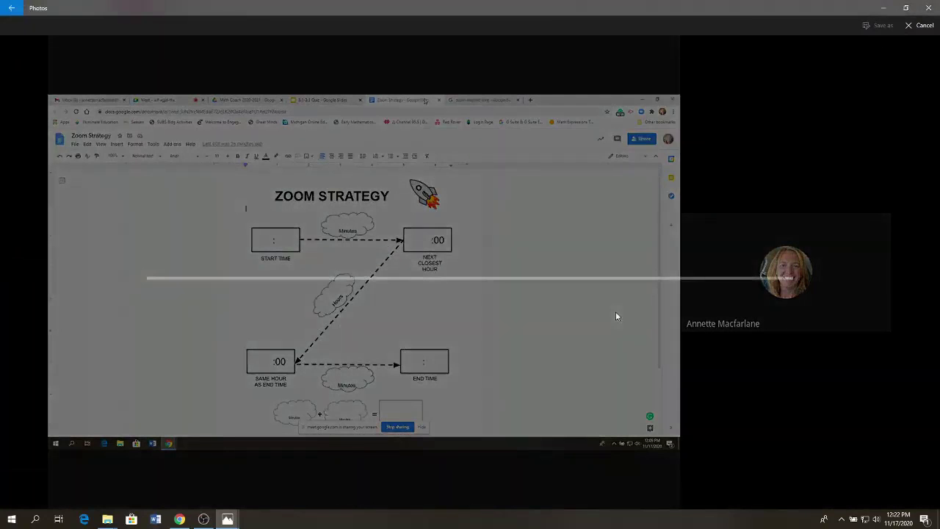